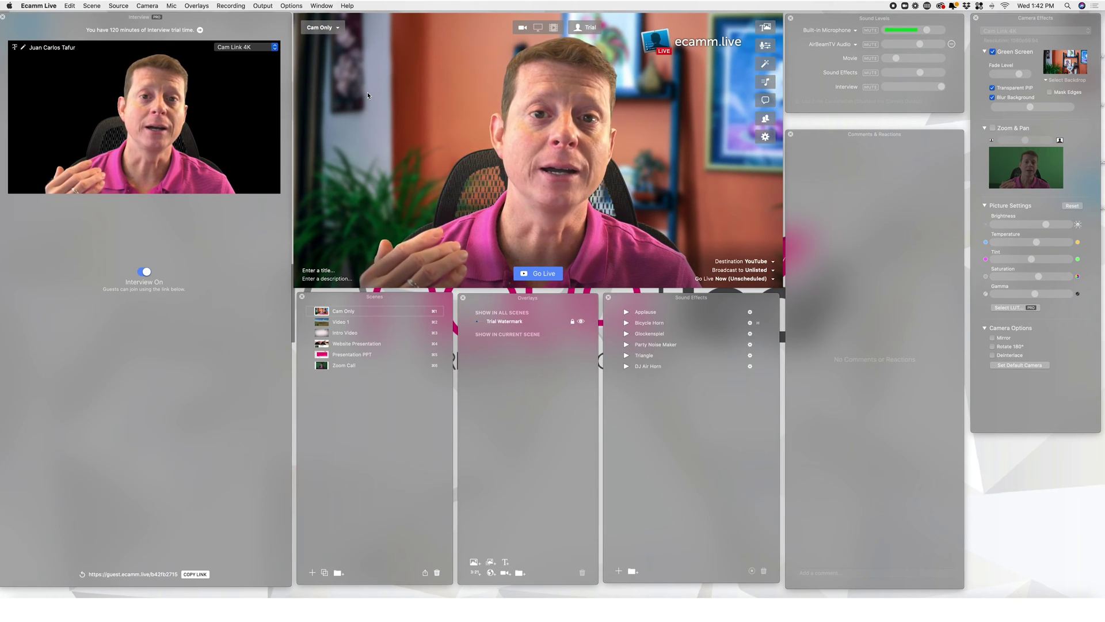
Turn on the Sharing Window output for the Cam Only scene
{"action": "left_click", "coordinate": [262, 5]}
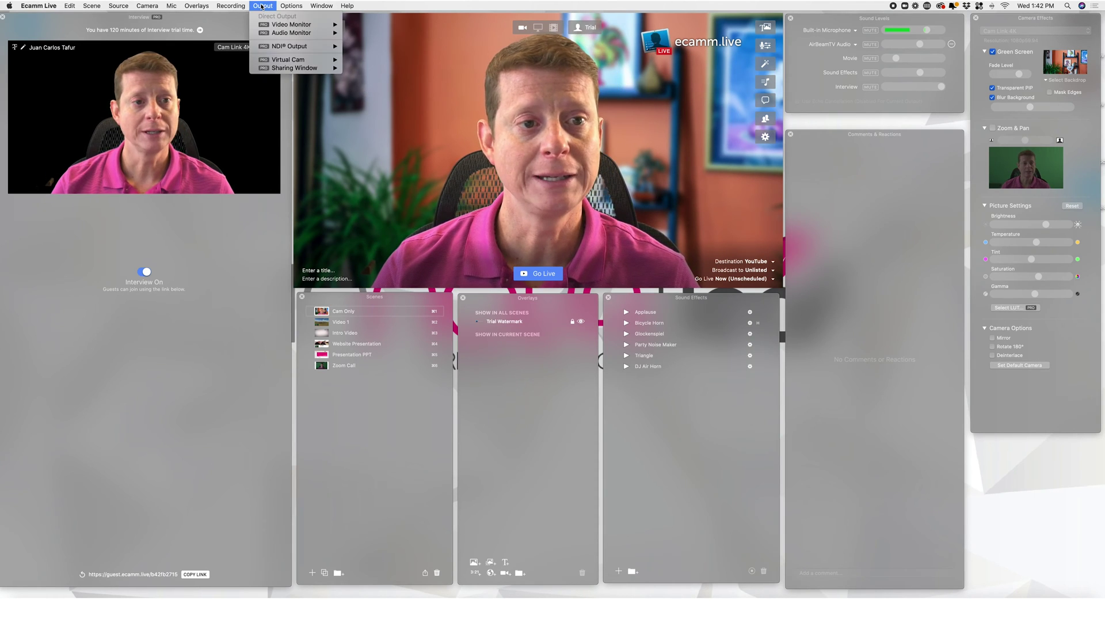
{"action": "mouse_move", "coordinate": [295, 68]}
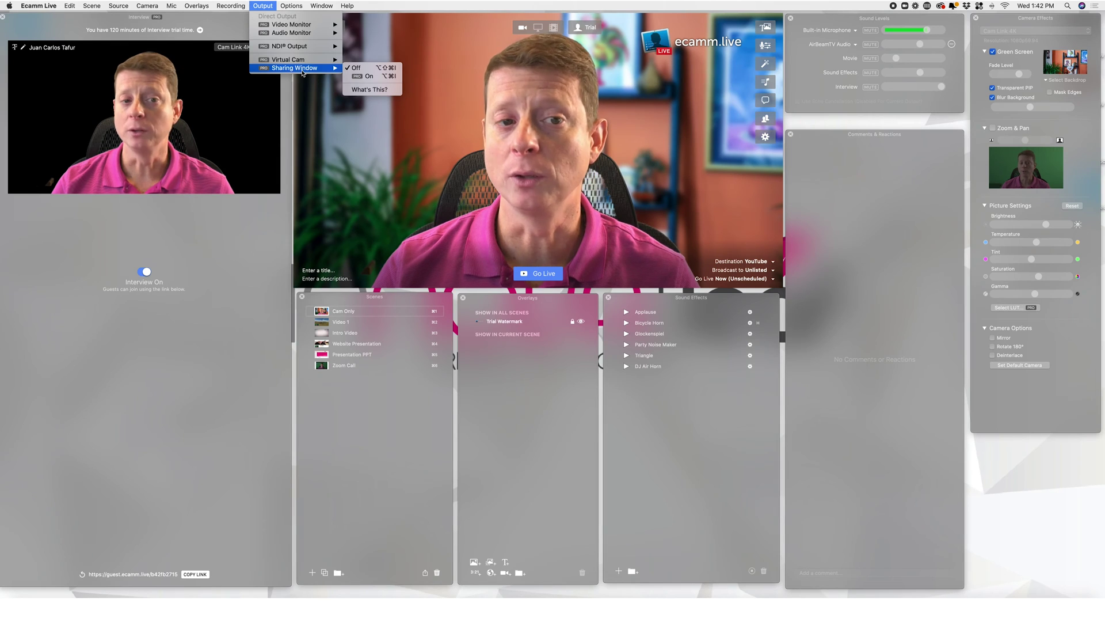
{"action": "left_click", "coordinate": [370, 76]}
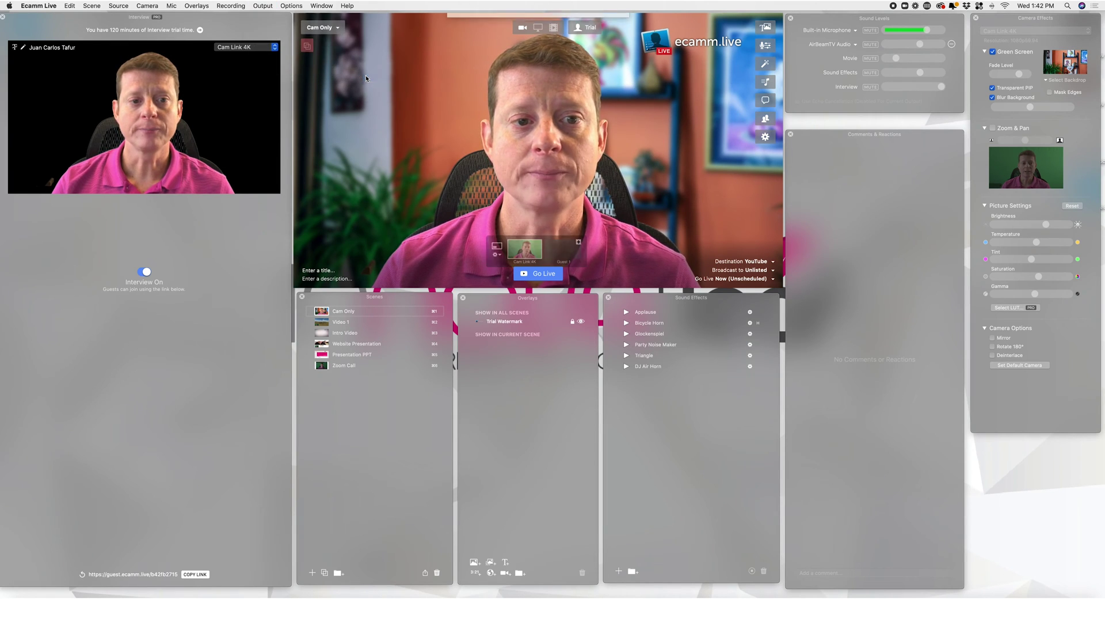
{"action": "left_click", "coordinate": [554, 57]}
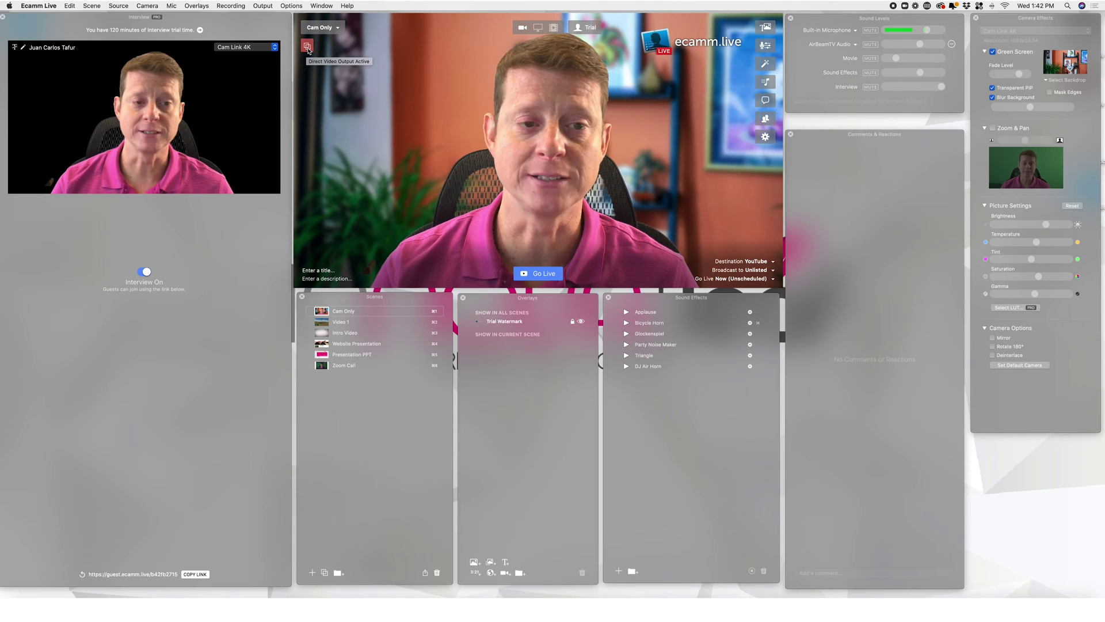
Turn on the Virtual Cam output and switch it back off
{"action": "left_click", "coordinate": [262, 6]}
{"action": "mouse_move", "coordinate": [311, 59]}
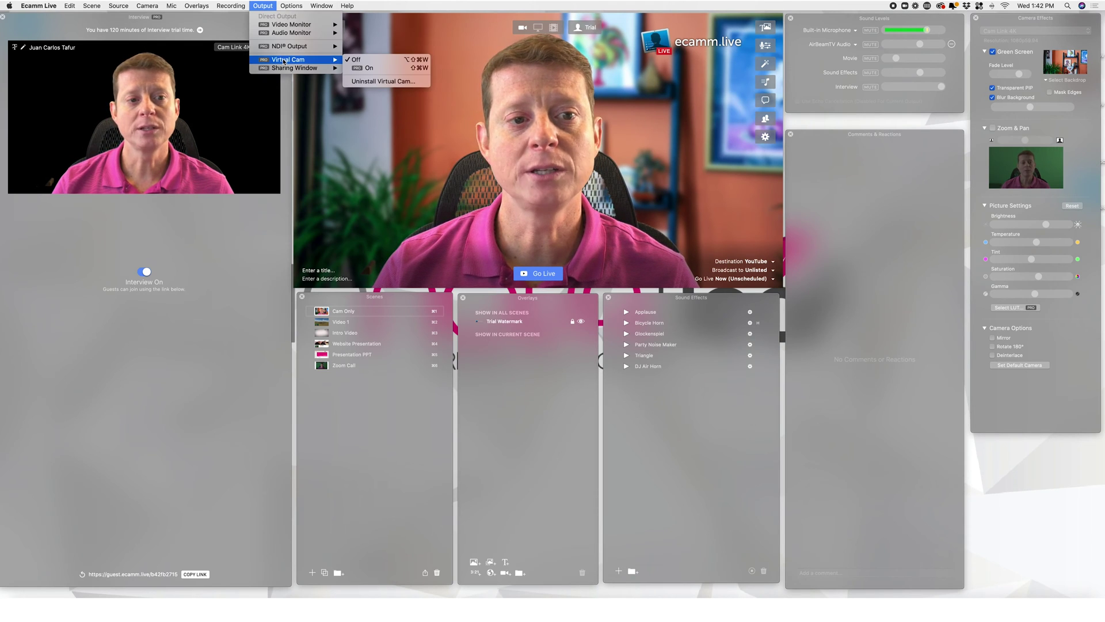
{"action": "left_click", "coordinate": [382, 68]}
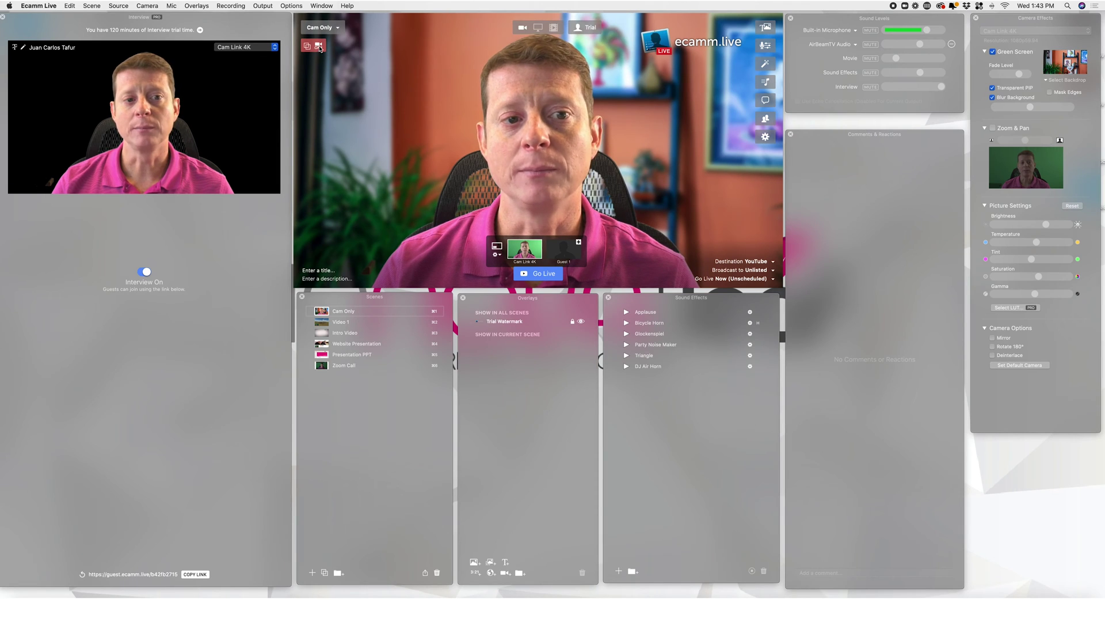
{"action": "left_click", "coordinate": [262, 6]}
{"action": "mouse_move", "coordinate": [311, 59]}
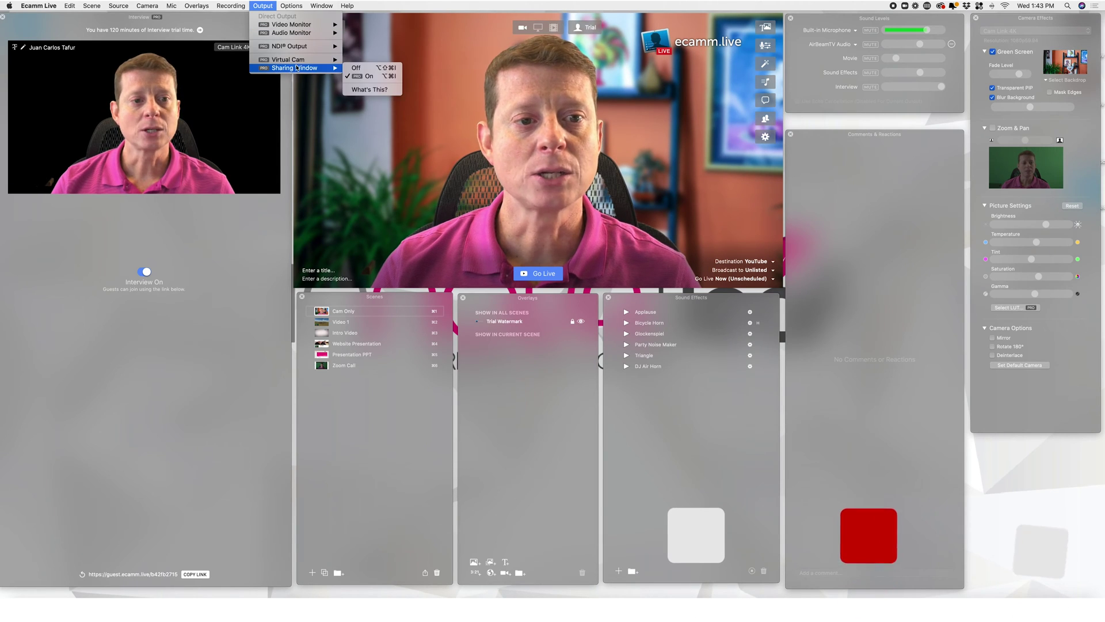
{"action": "left_click", "coordinate": [360, 61]}
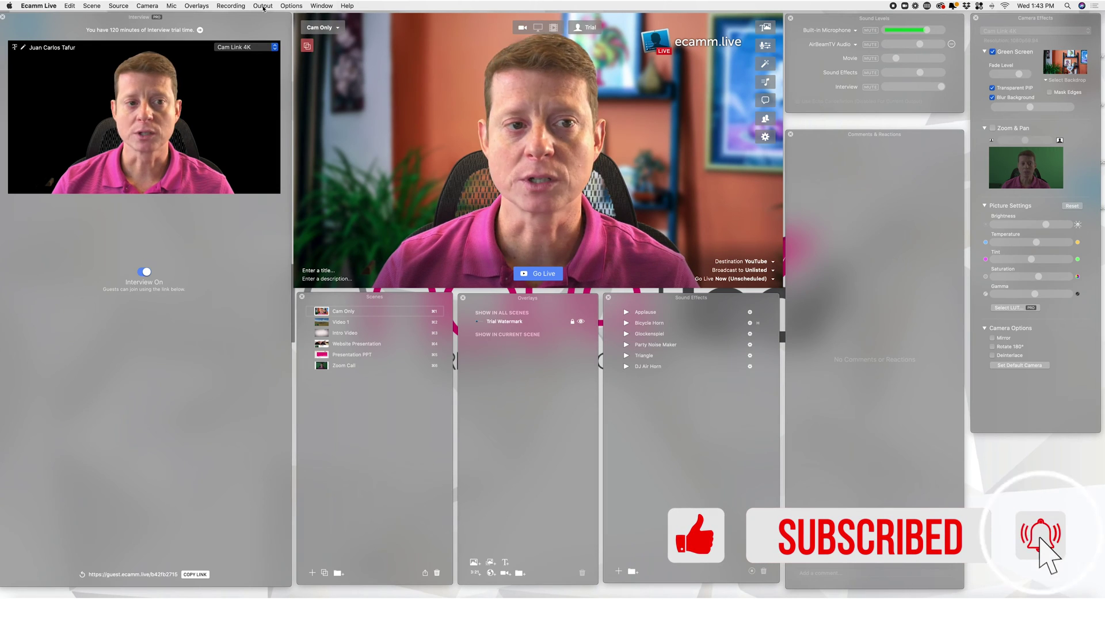
{"action": "left_click", "coordinate": [262, 6]}
{"action": "mouse_move", "coordinate": [334, 60]}
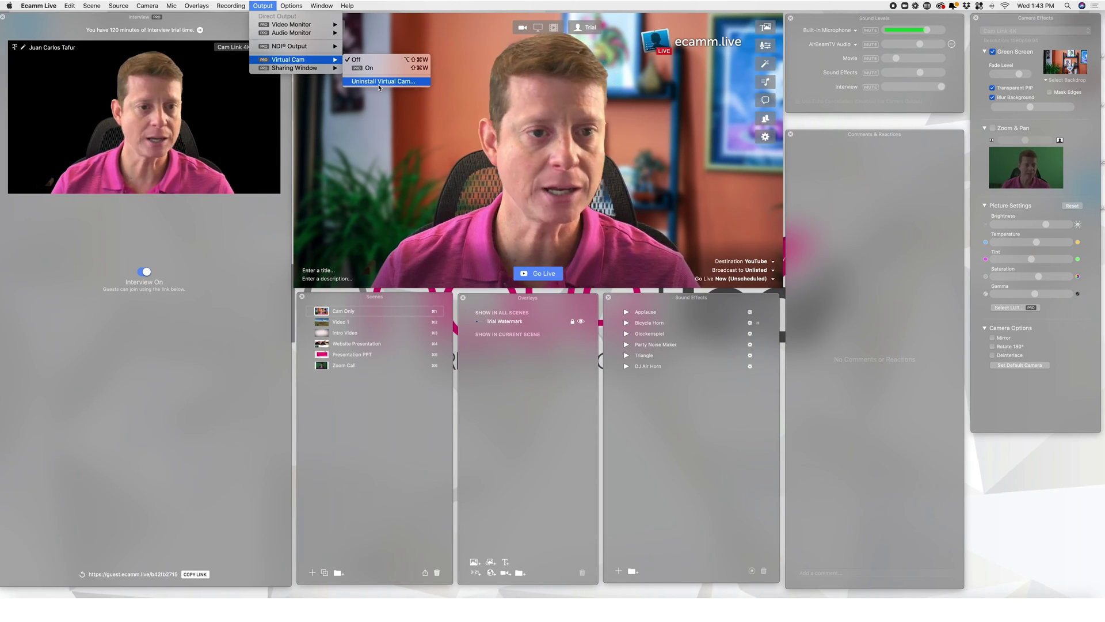
{"action": "left_click", "coordinate": [365, 84]}
{"action": "left_click", "coordinate": [257, 5]}
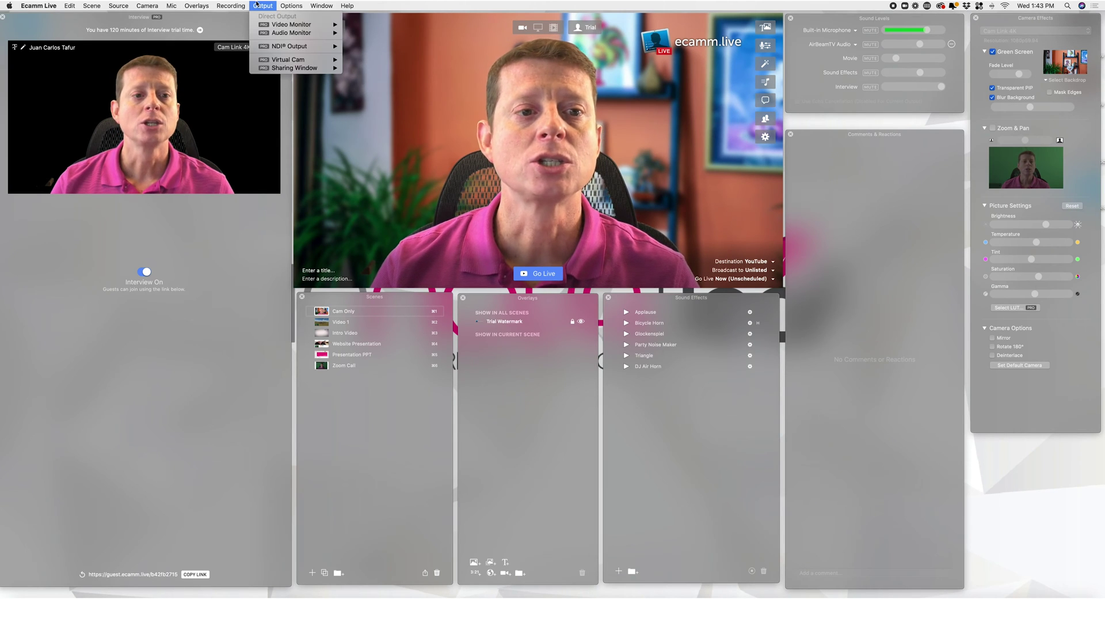
{"action": "left_click", "coordinate": [408, 96]}
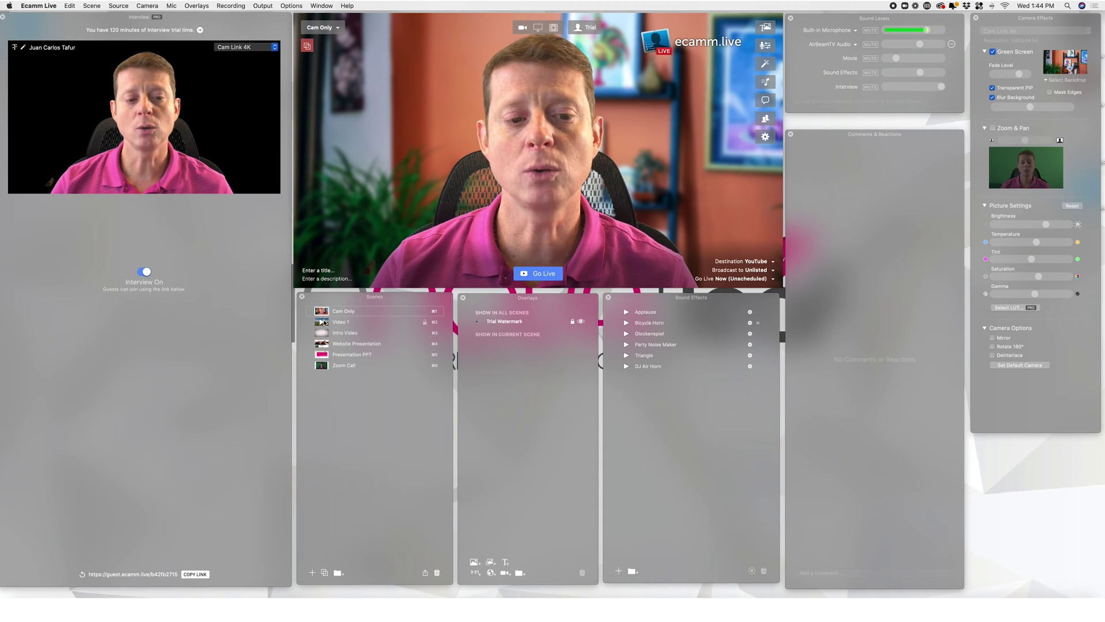
Preview the Video 1, Website Presentation and Presentation PPT scenes, and return to the Cam Only scene
{"action": "left_click", "coordinate": [322, 323]}
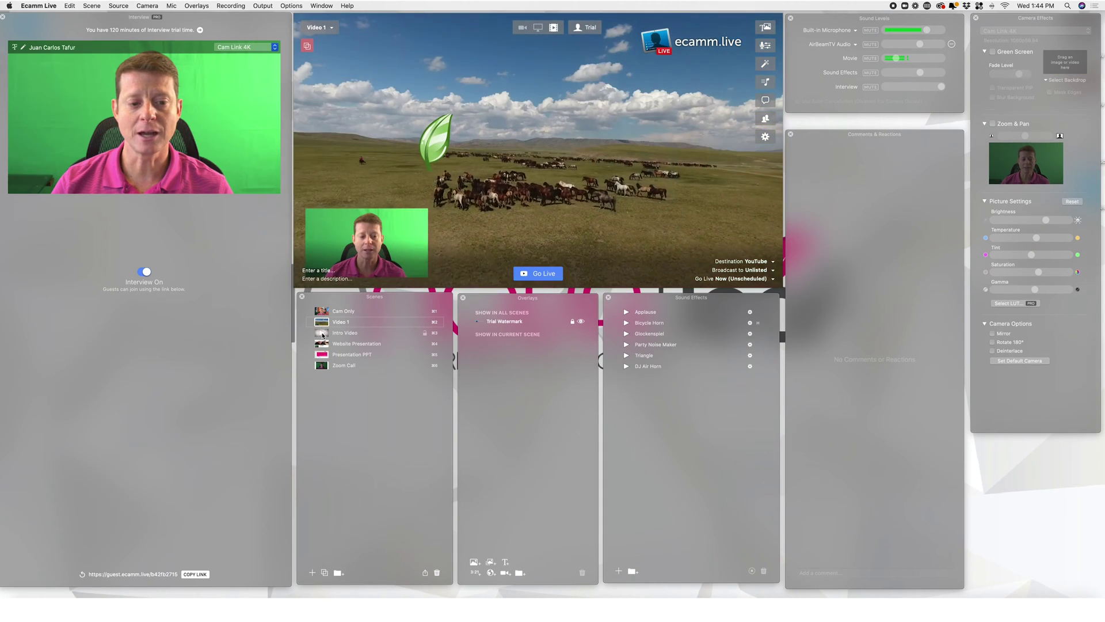
{"action": "left_click", "coordinate": [321, 343]}
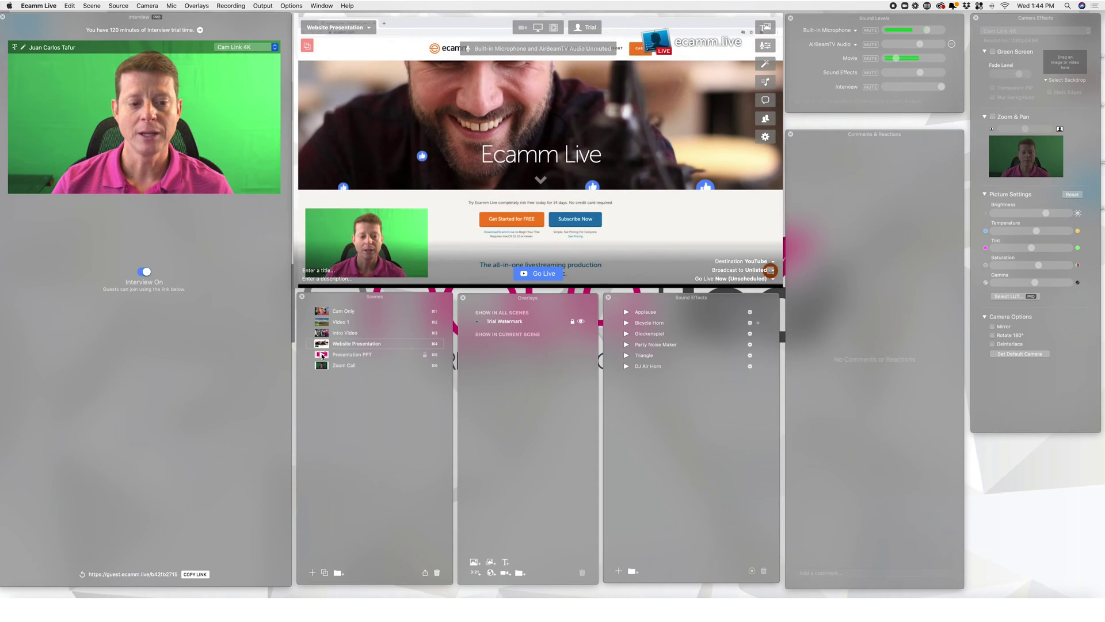
{"action": "left_click", "coordinate": [321, 354]}
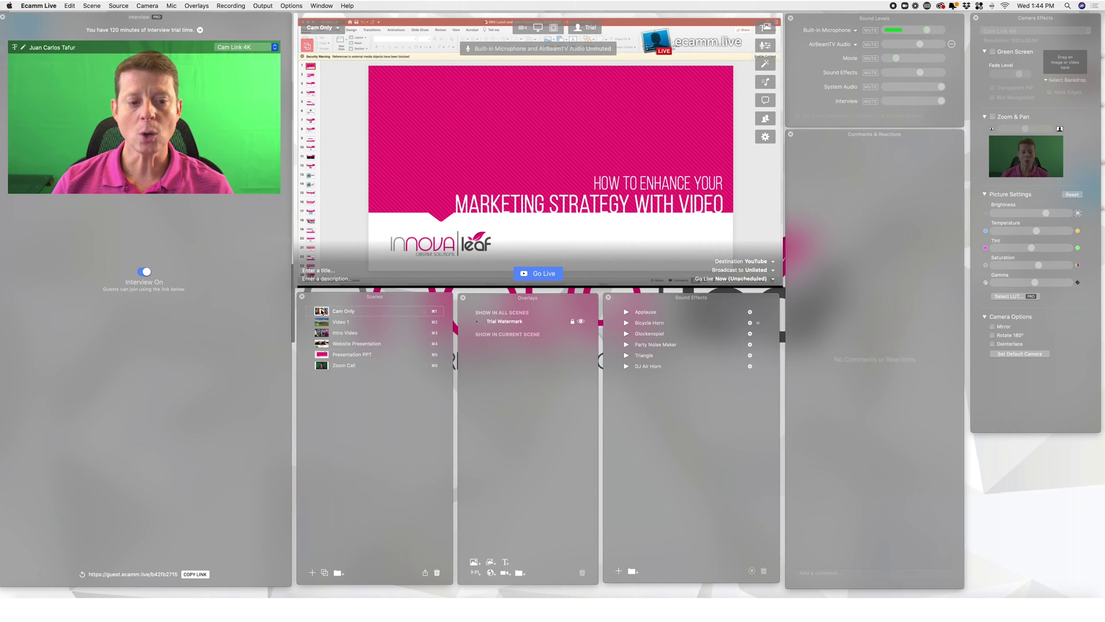
{"action": "left_click", "coordinate": [322, 311]}
Switch to the Zoom meeting and share the Ecamm Live Sharing window with computer sound and video clip optimization enabled
{"action": "mouse_move", "coordinate": [542, 144]}
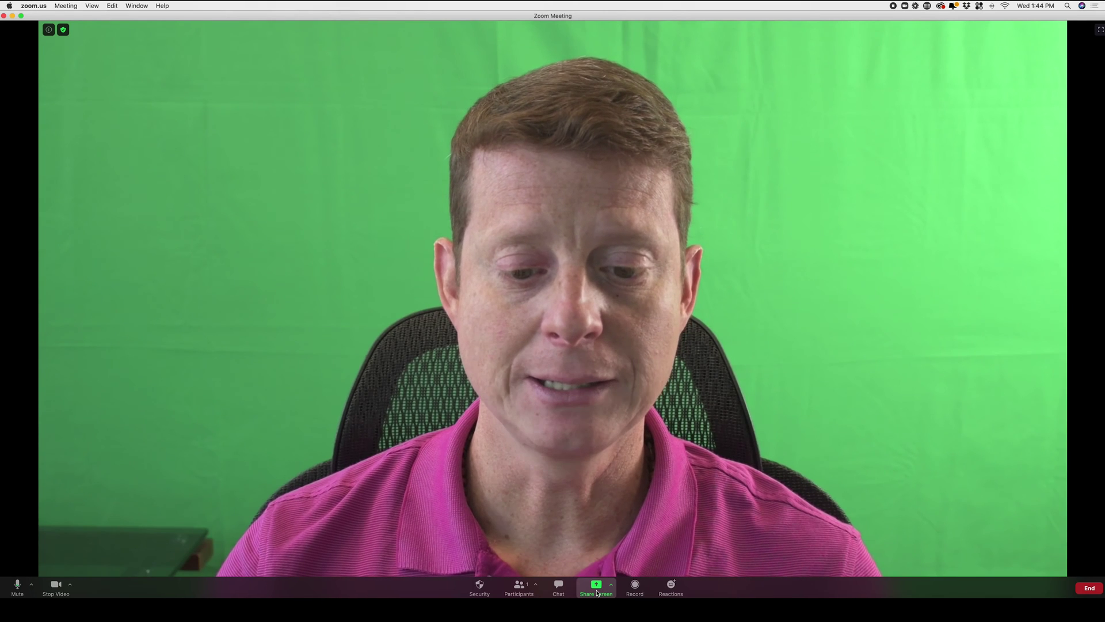
{"action": "left_click", "coordinate": [597, 593]}
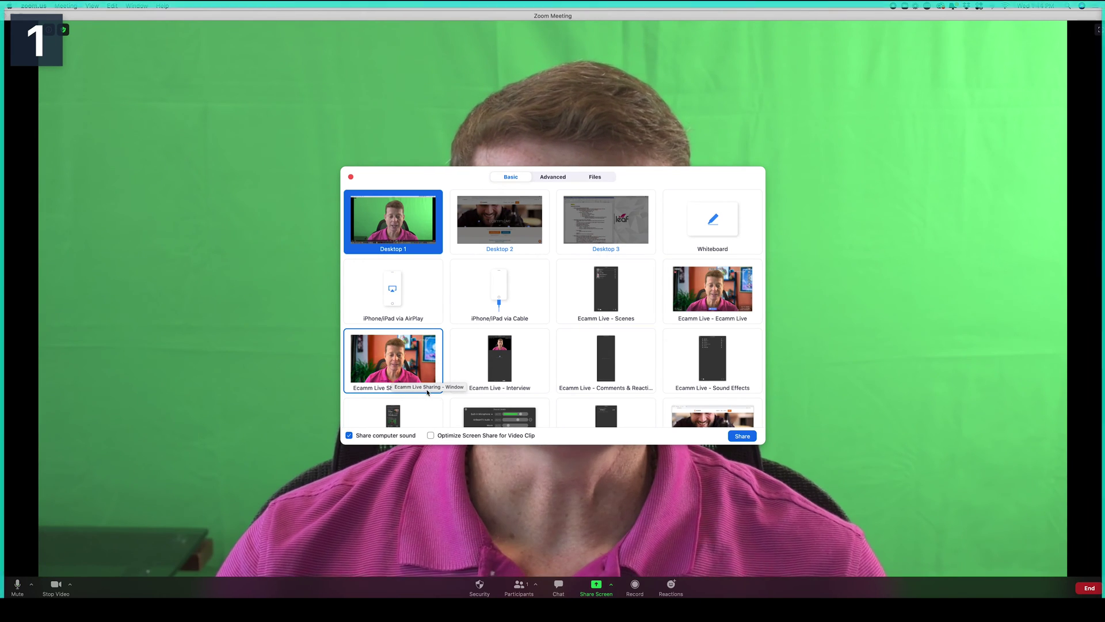
{"action": "left_click", "coordinate": [404, 369]}
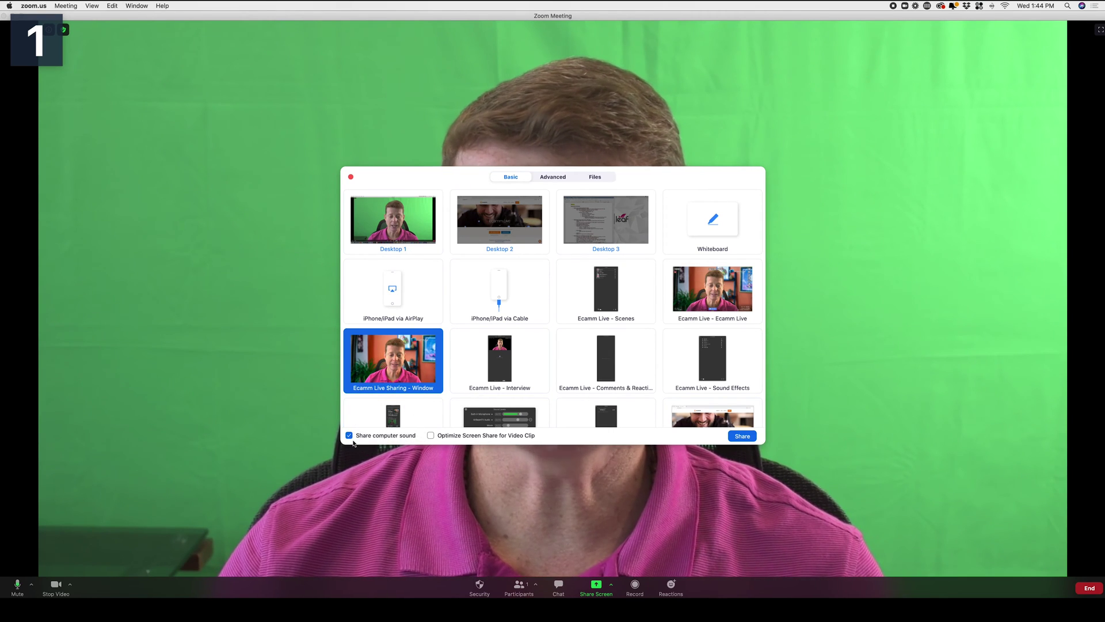
{"action": "mouse_move", "coordinate": [392, 441]}
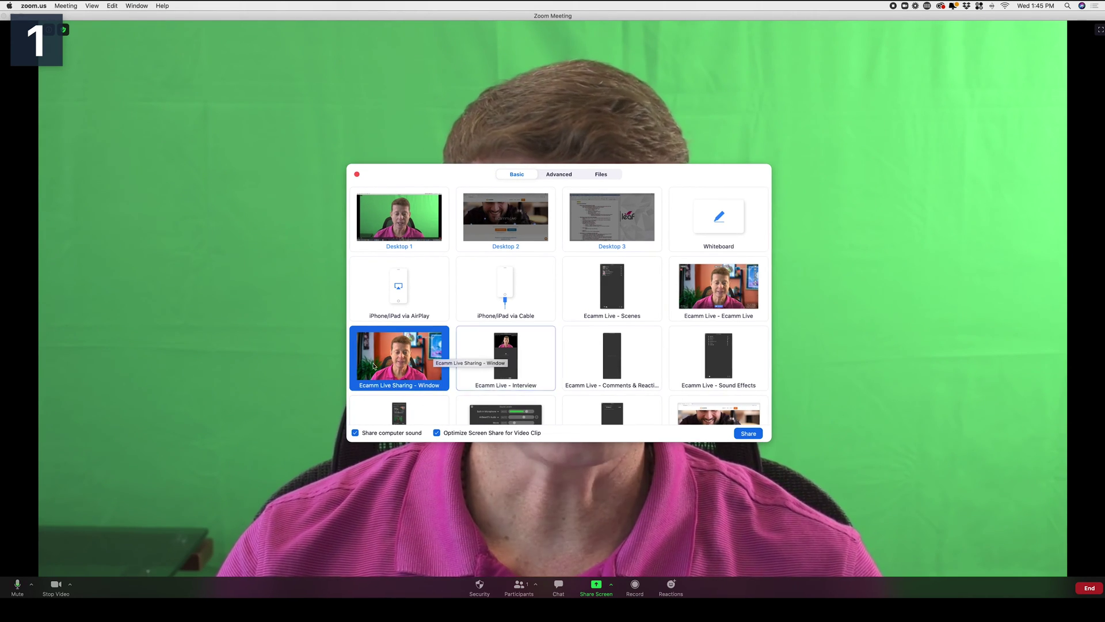
{"action": "left_click", "coordinate": [747, 433]}
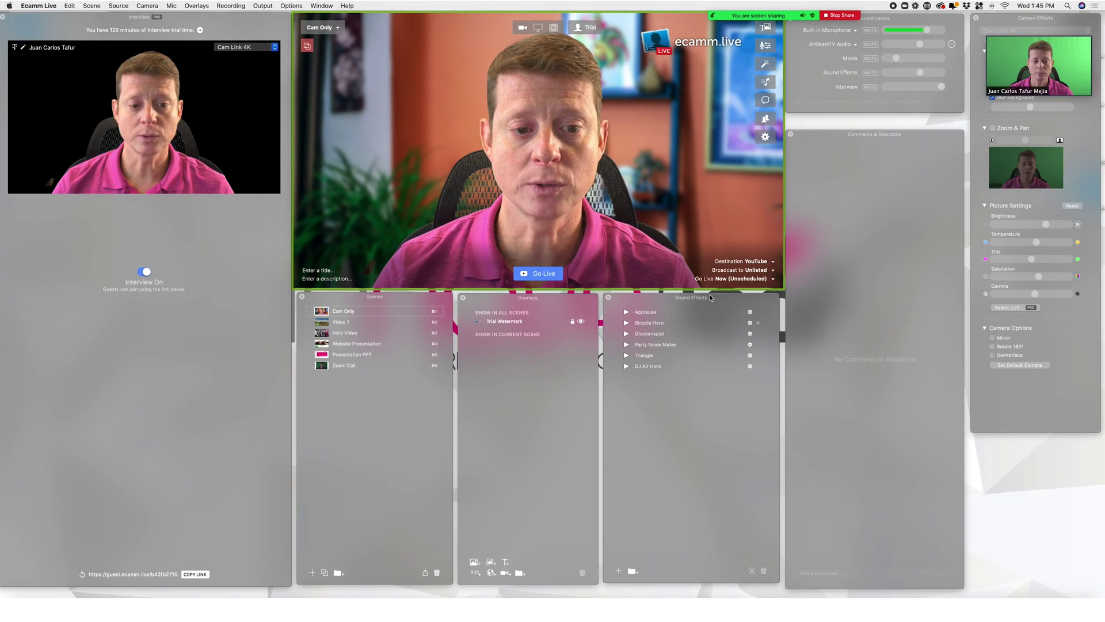
Switch the shared output through the Video 1 and Website Presentation scenes, and reposition the camera inset over the website
{"action": "mouse_move", "coordinate": [626, 200]}
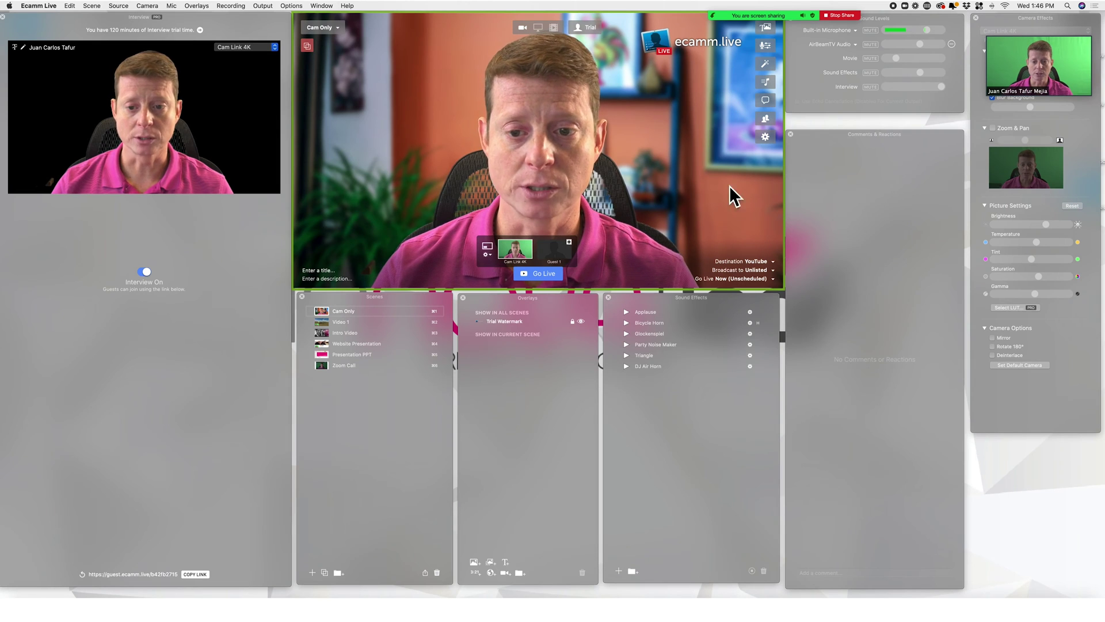
{"action": "left_click", "coordinate": [322, 324]}
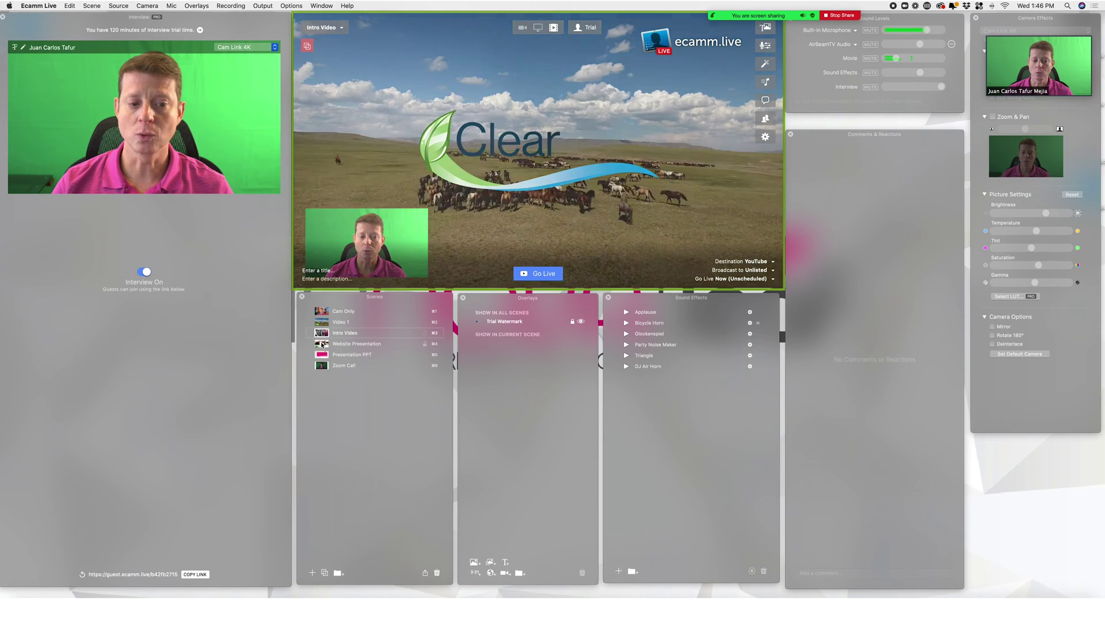
{"action": "left_click", "coordinate": [325, 344]}
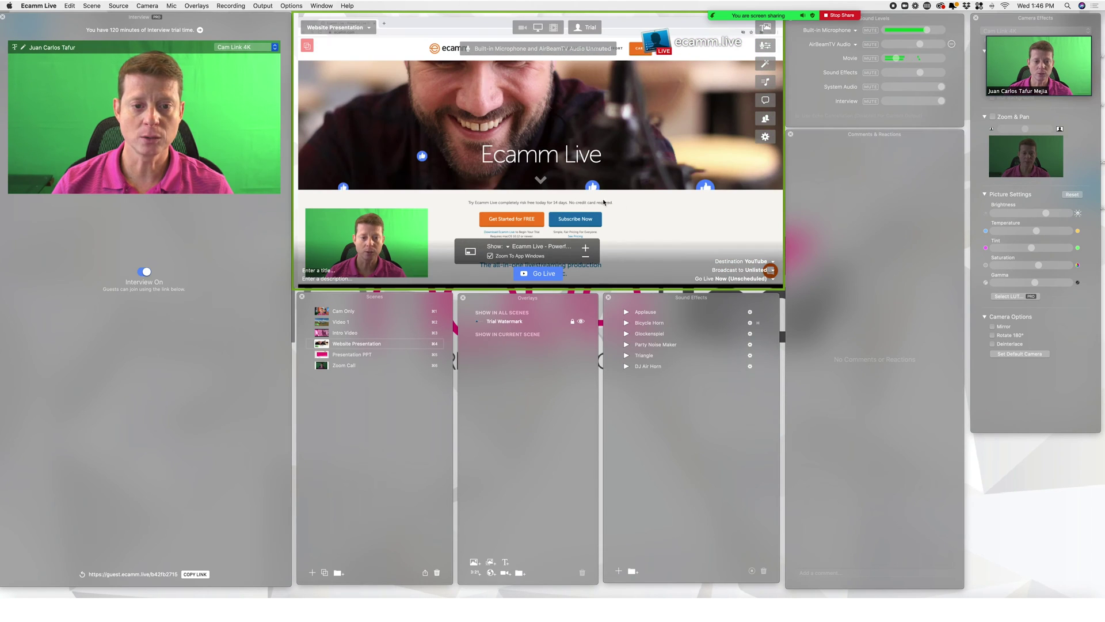
{"action": "left_click_drag", "start_coordinate": [349, 223], "coordinate": [340, 209]}
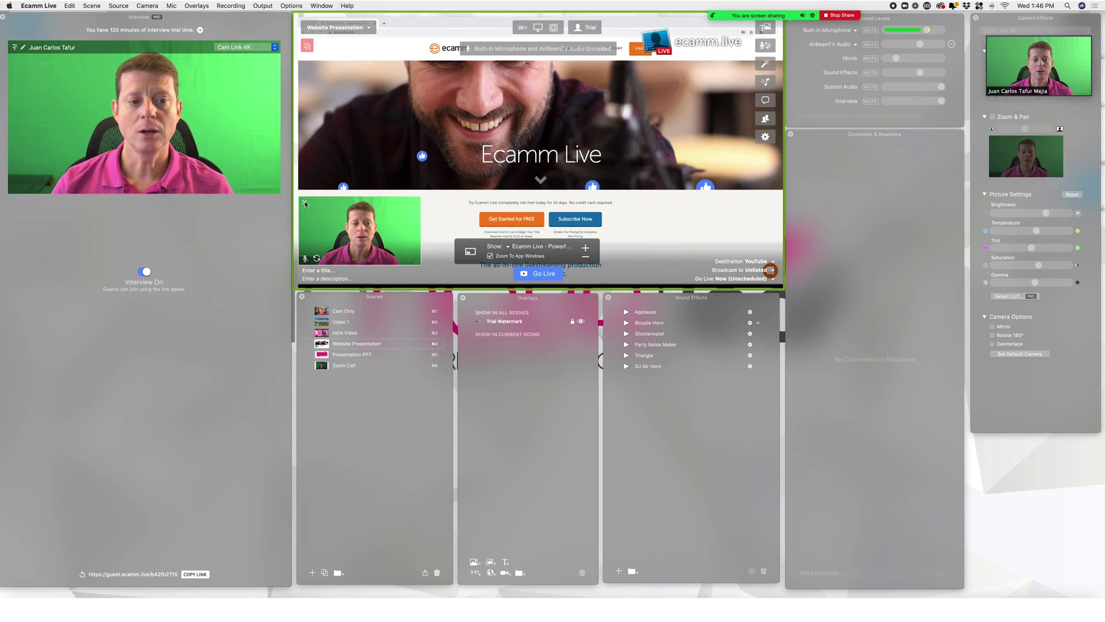
{"action": "left_click_drag", "start_coordinate": [304, 205], "coordinate": [311, 206]}
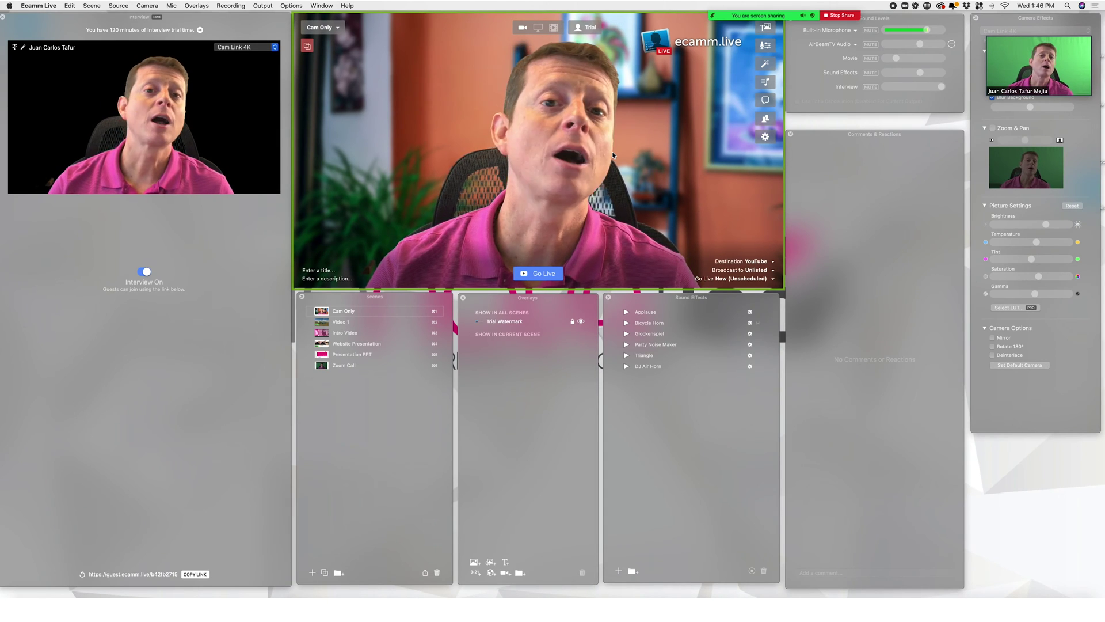
Turn off the Sharing Window output and turn on the Virtual Cam output
{"action": "mouse_move", "coordinate": [639, 147]}
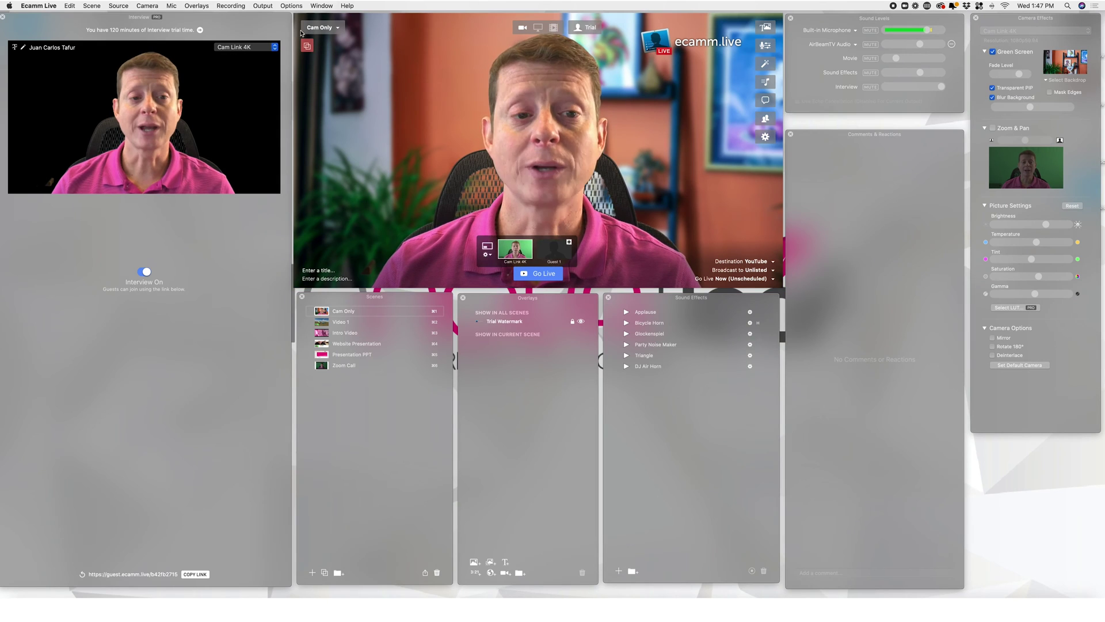
{"action": "left_click", "coordinate": [264, 7]}
{"action": "mouse_move", "coordinate": [285, 69]}
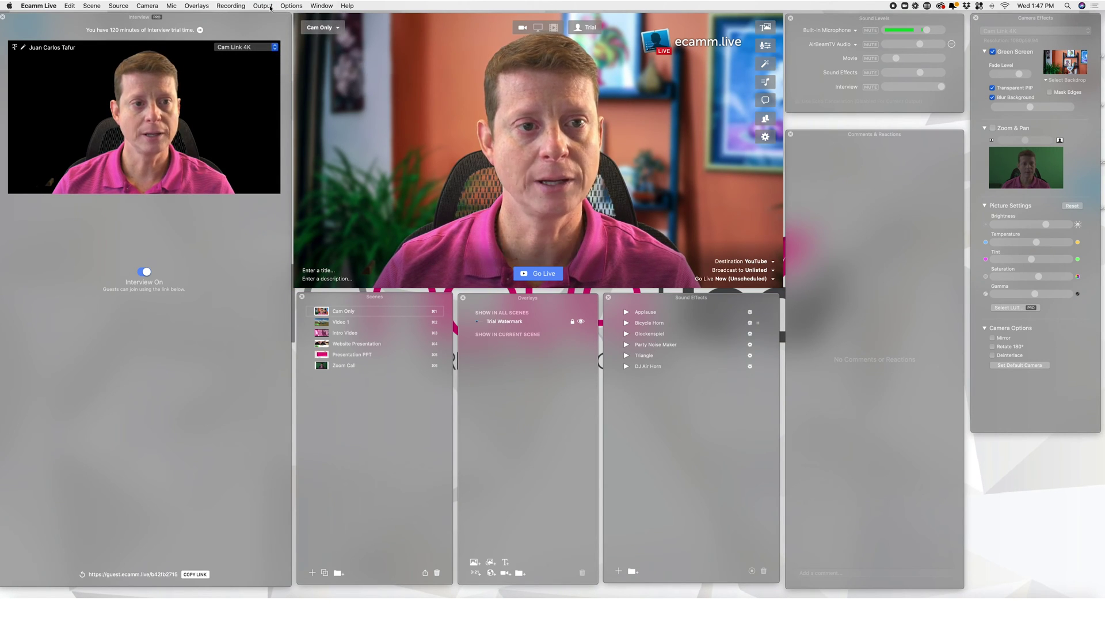
{"action": "left_click", "coordinate": [269, 7]}
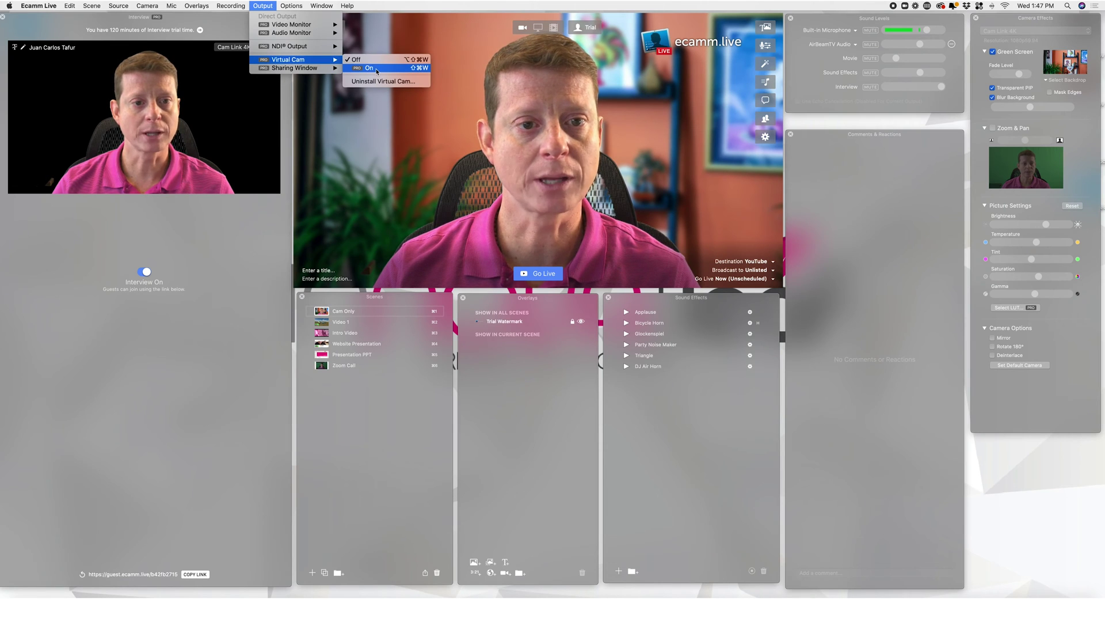
{"action": "left_click", "coordinate": [371, 68]}
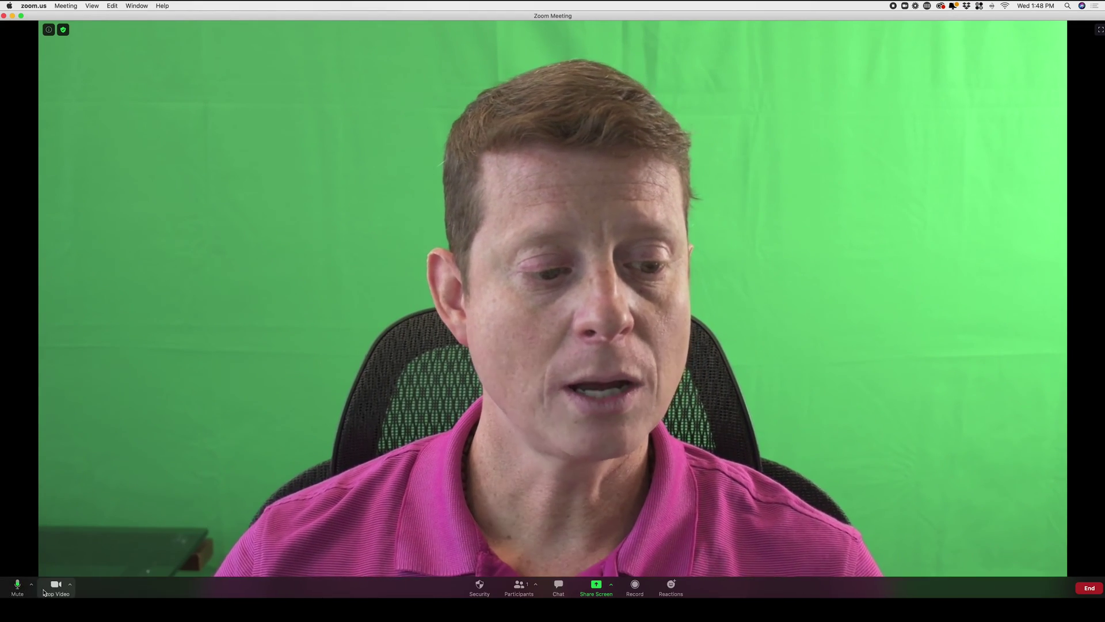
In Zoom's video settings, set the camera to Ecamm Live Virtual Cam and close the settings
{"action": "left_click", "coordinate": [70, 586]}
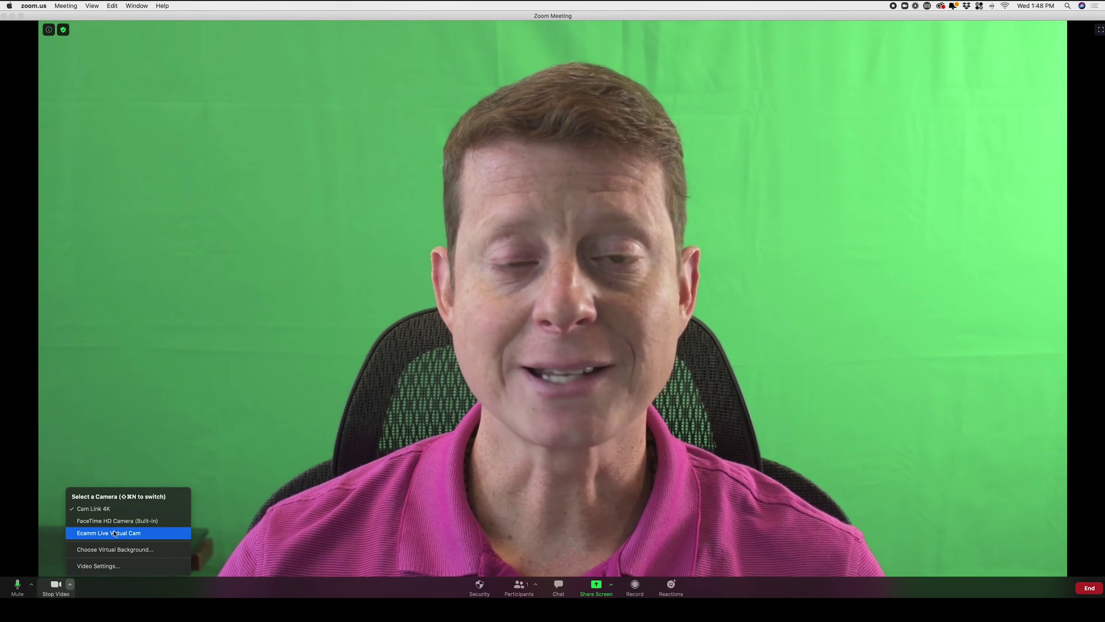
{"action": "left_click", "coordinate": [98, 567]}
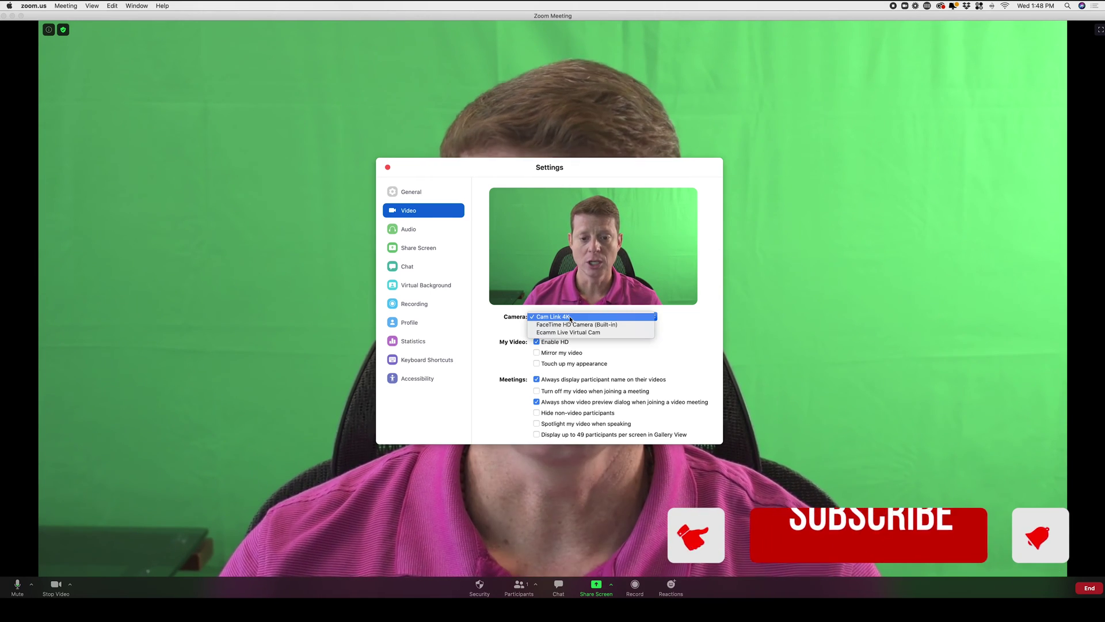
{"action": "left_click", "coordinate": [563, 332]}
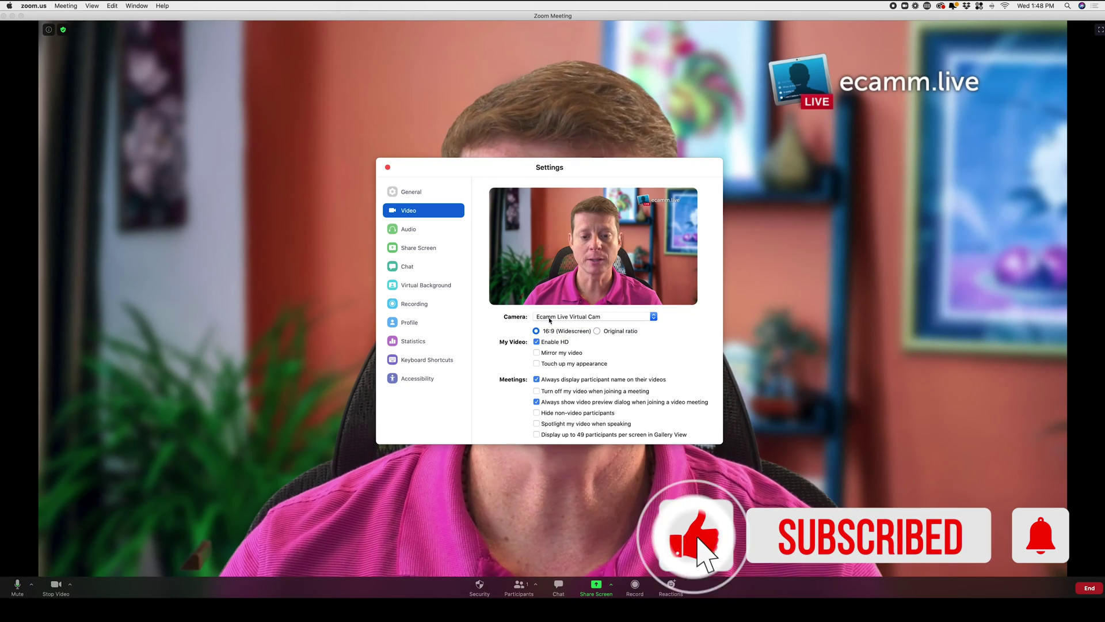
{"action": "left_click", "coordinate": [387, 168]}
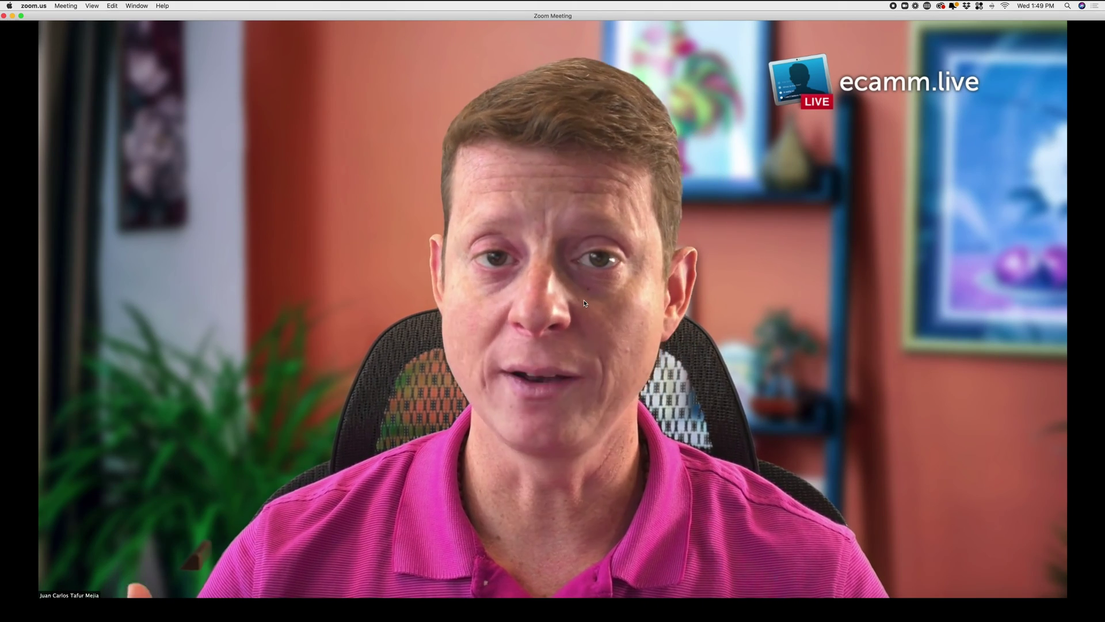
Return to Ecamm Live and turn off the Virtual Cam output
{"action": "mouse_move", "coordinate": [584, 304]}
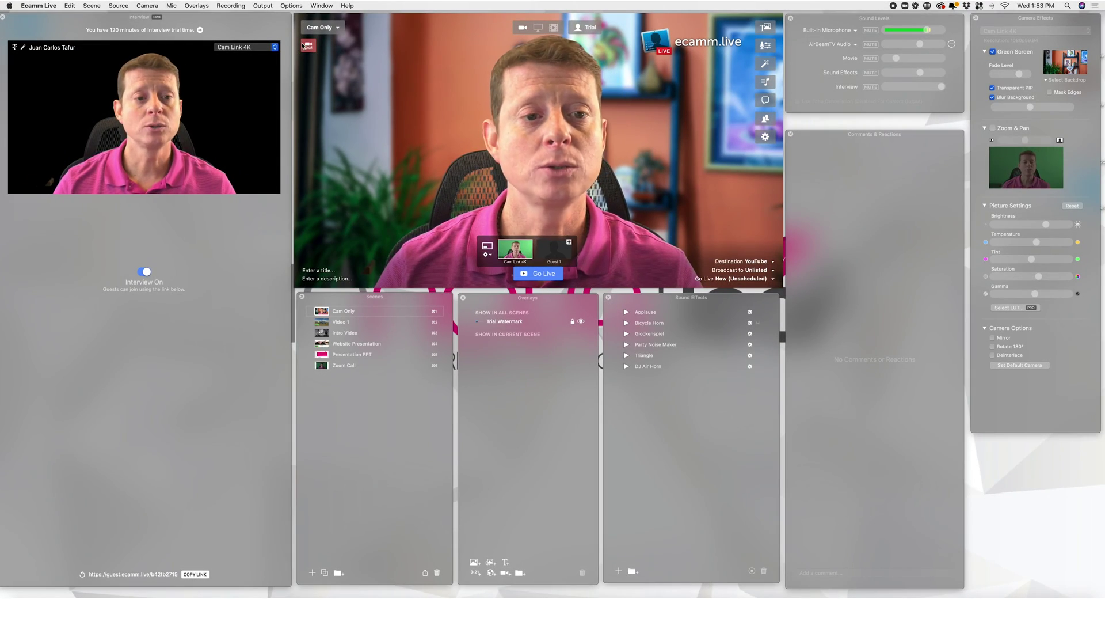
{"action": "left_click", "coordinate": [263, 6]}
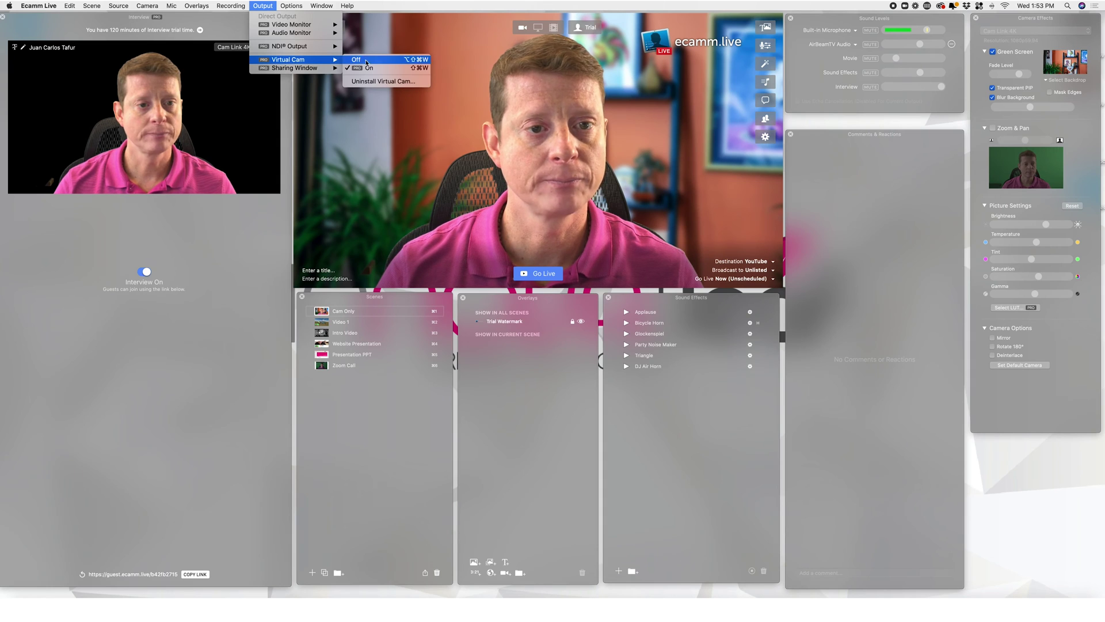
{"action": "left_click", "coordinate": [373, 60]}
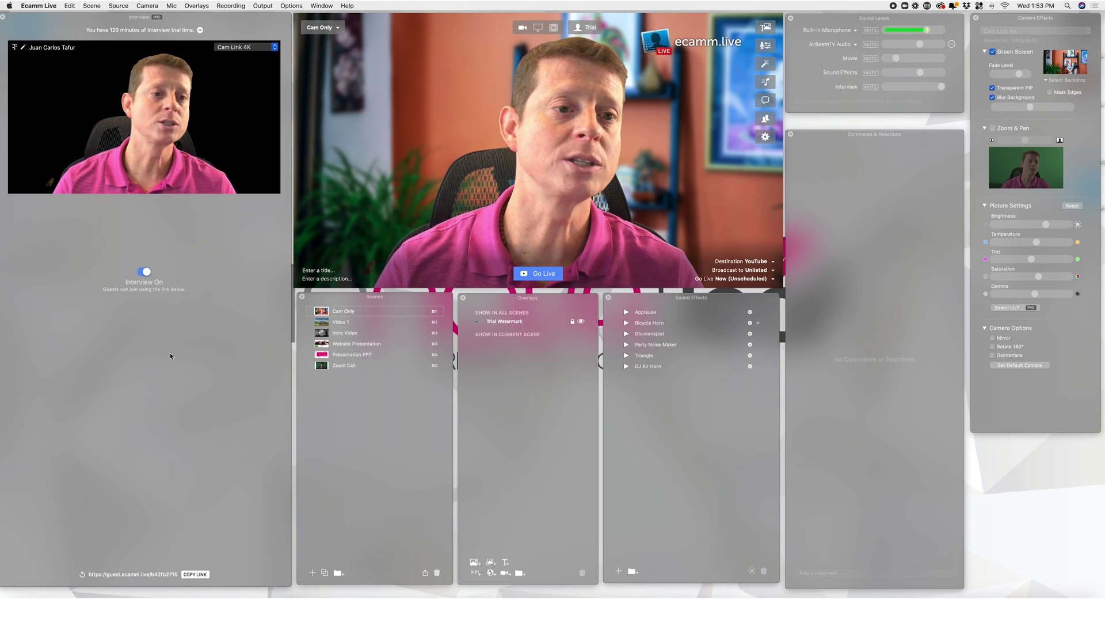
{"action": "mouse_move", "coordinate": [568, 233]}
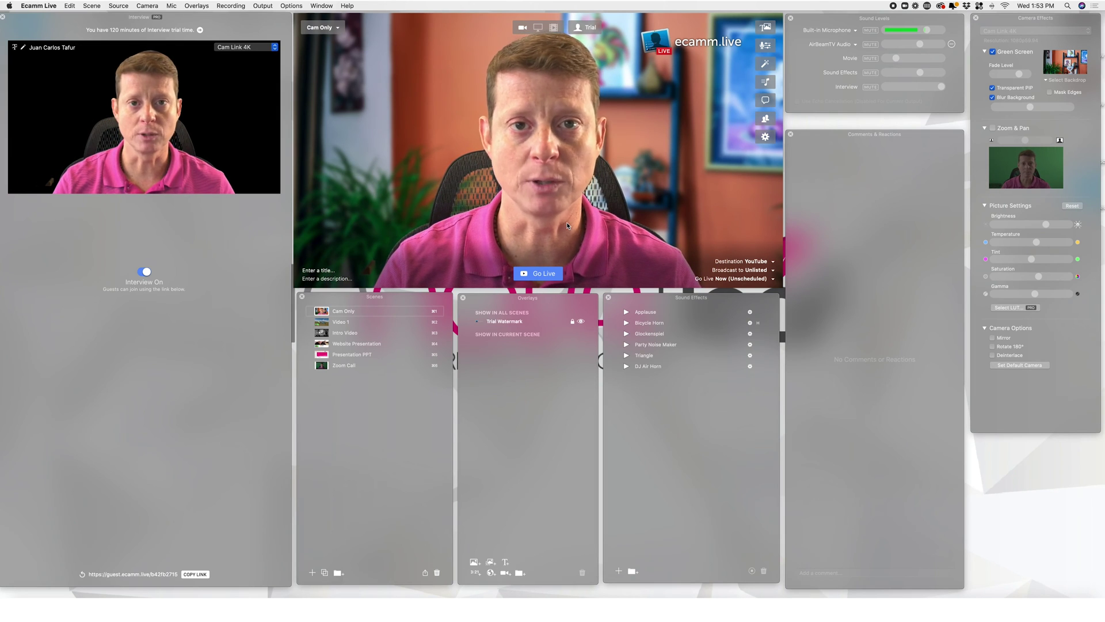
{"action": "mouse_move", "coordinate": [529, 222]}
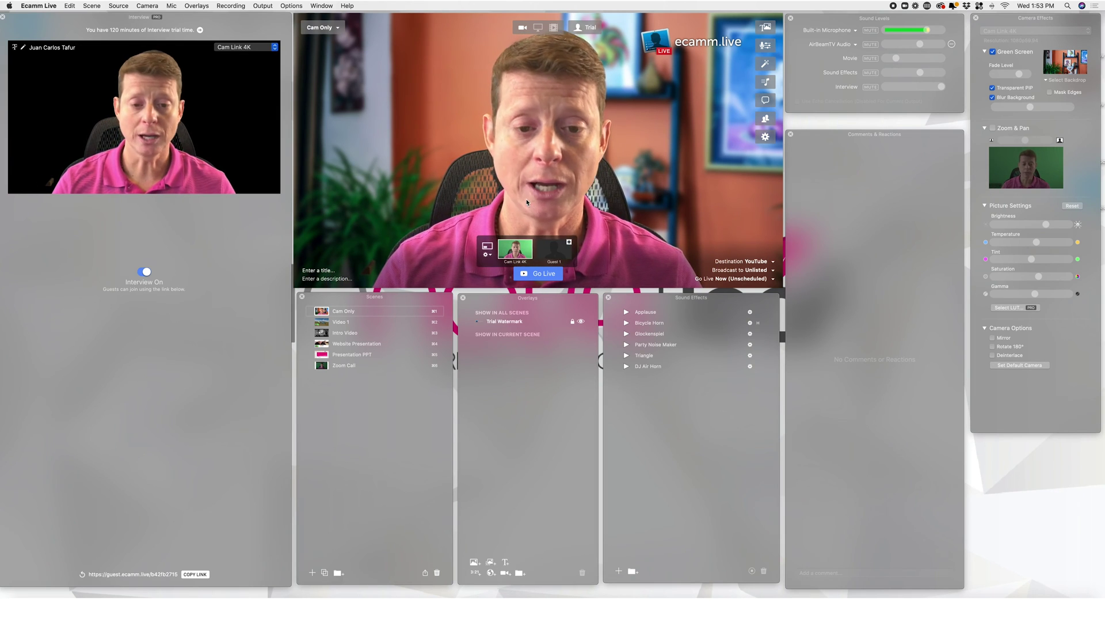
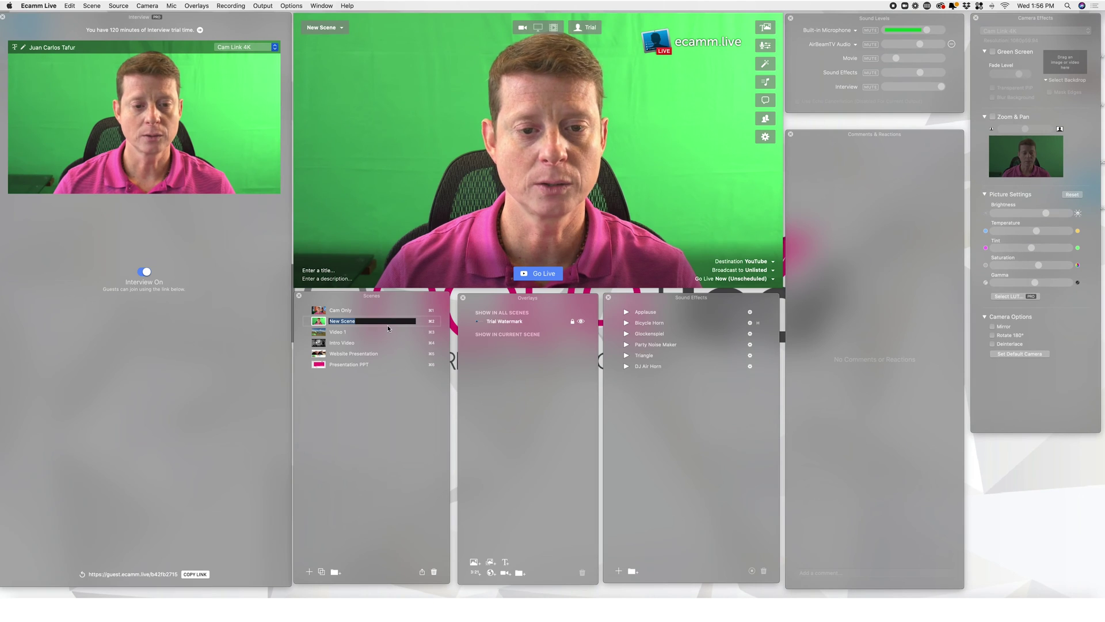
Name the new scene Zoom Call
{"action": "type", "text": "Z"}
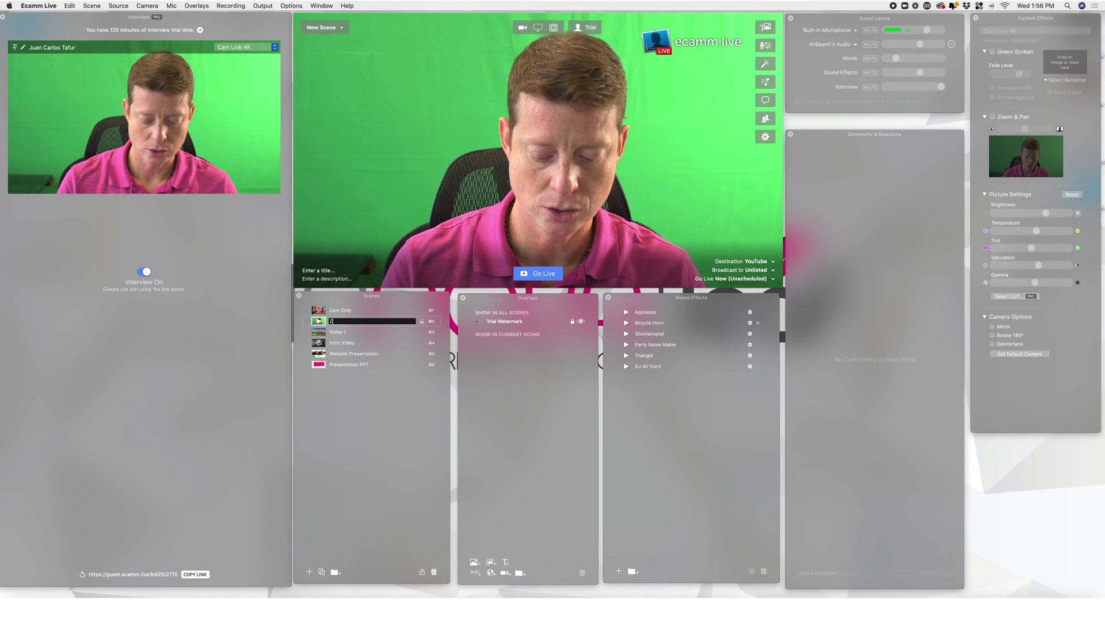
{"action": "type", "text": "oom Call"}
{"action": "key", "text": "Return"}
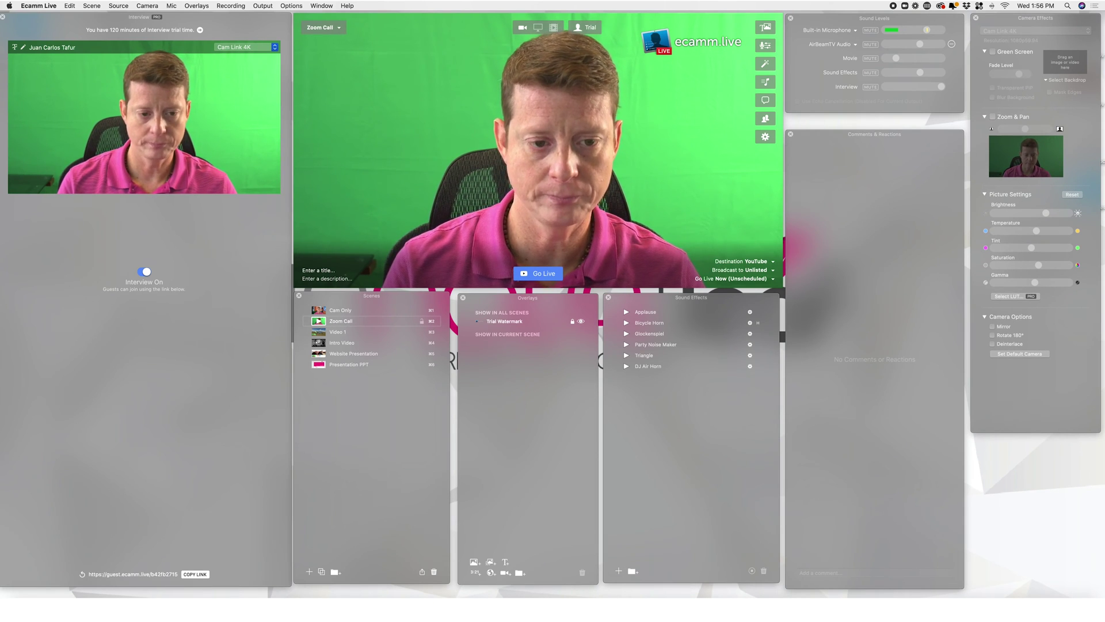
Move the Zoom Call scene to the end of the scene list and set its screen share to show zoom.us
{"action": "mouse_move", "coordinate": [337, 323]}
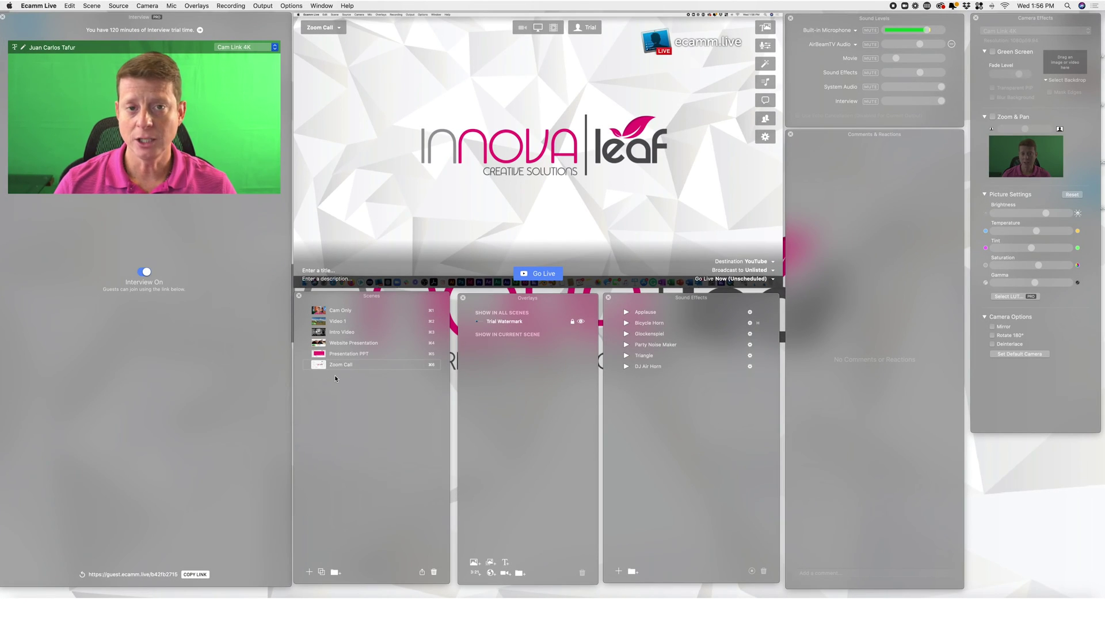
{"action": "mouse_move", "coordinate": [541, 213]}
{"action": "left_click", "coordinate": [508, 247]}
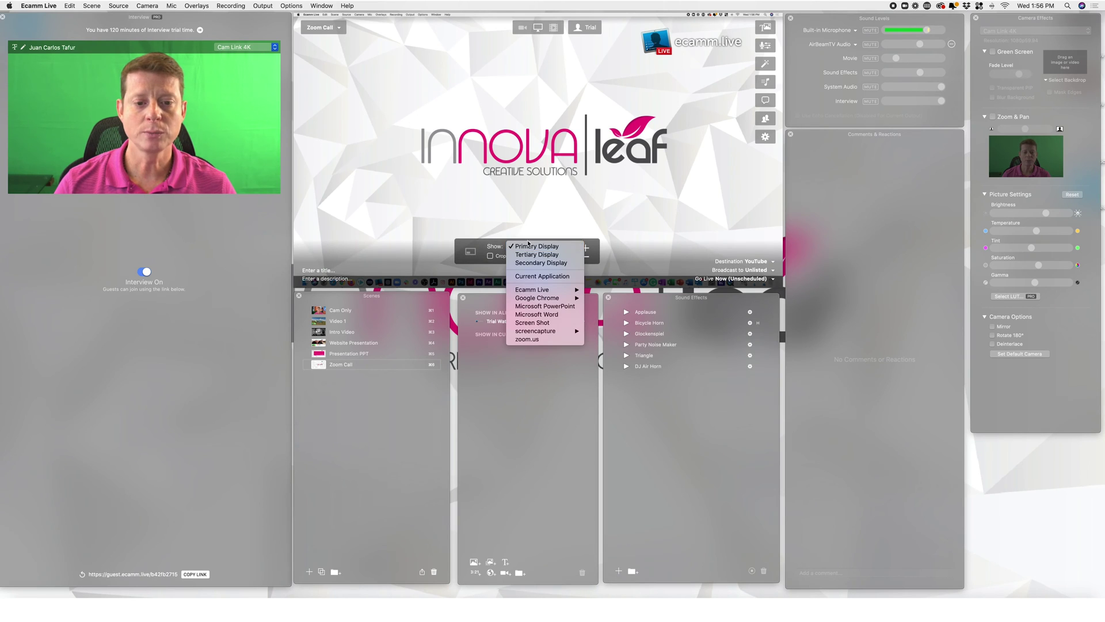
{"action": "left_click", "coordinate": [525, 339]}
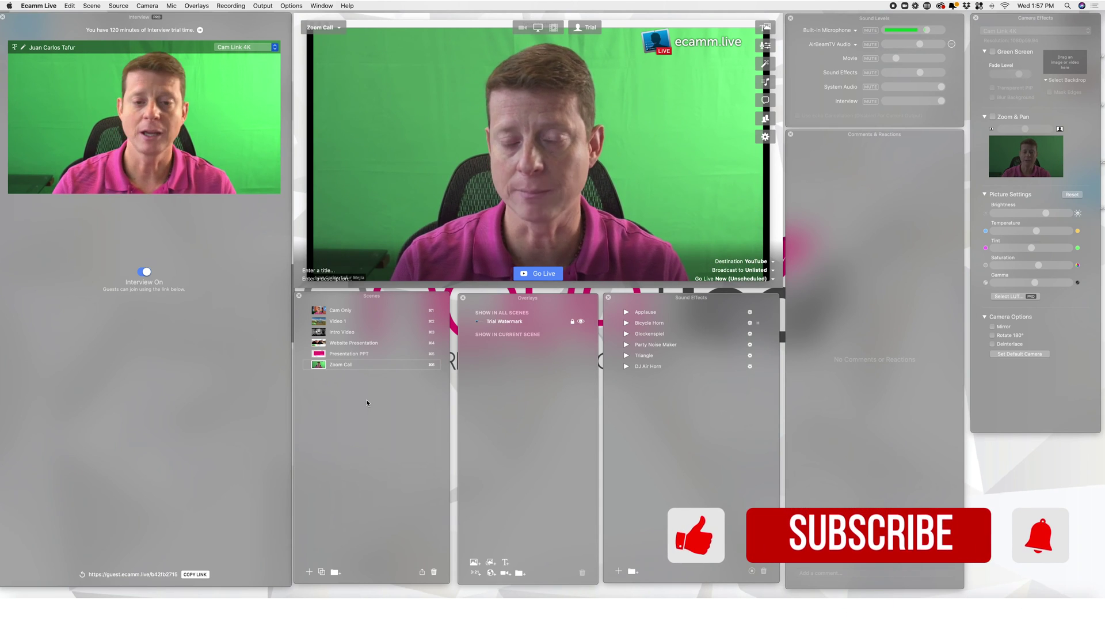
{"action": "mouse_move", "coordinate": [499, 163]}
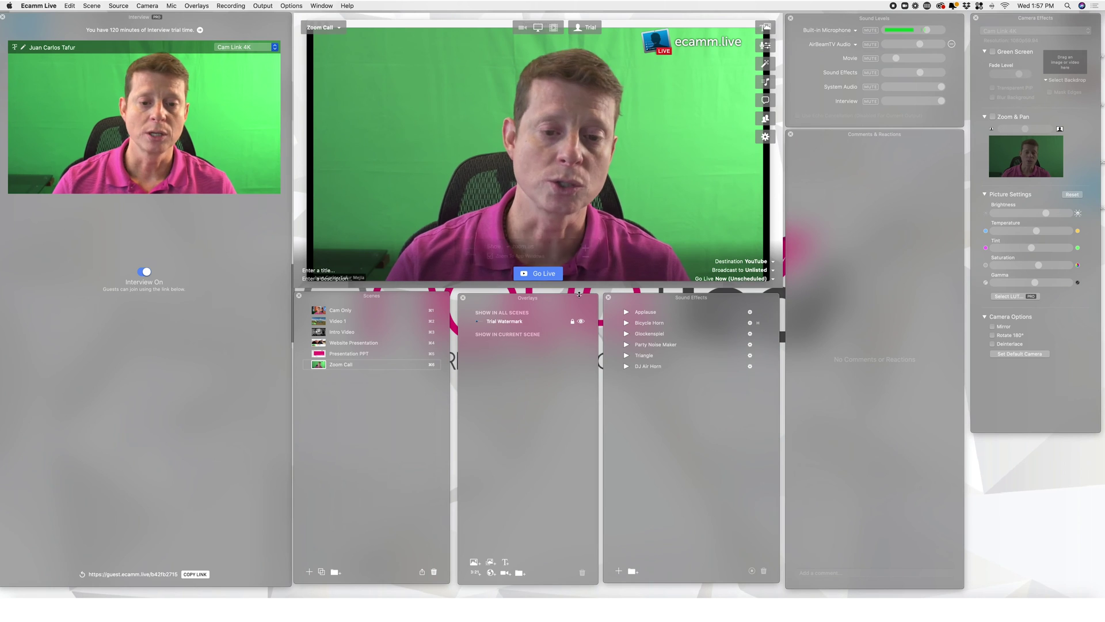
{"action": "mouse_move", "coordinate": [557, 196]}
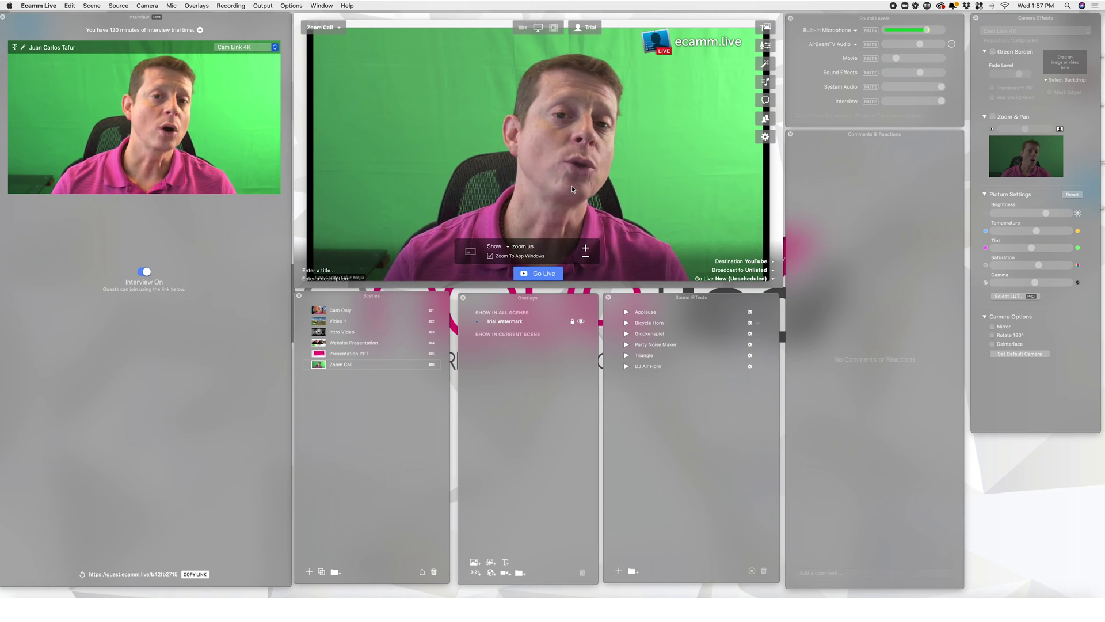